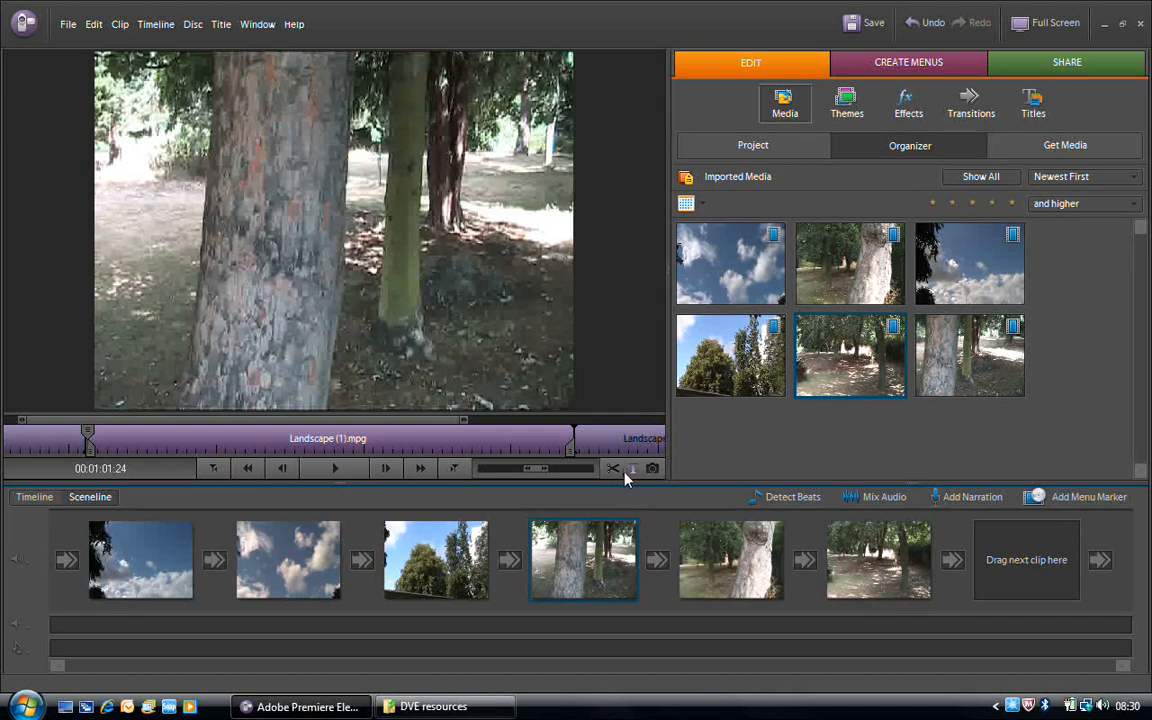
# - Play the Landscape (1).mpg tree clip, pause it, step back frame by frame to 00:01:19:00 and split the clip there
pyautogui.click(336, 476)
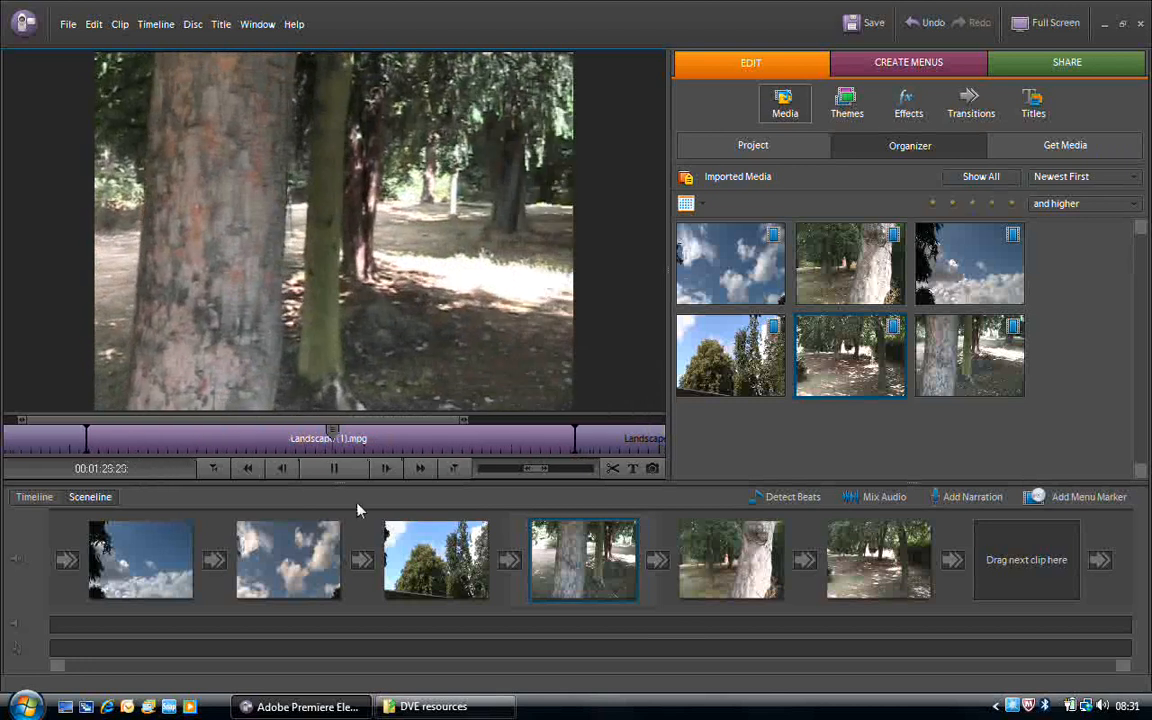
pyautogui.click(335, 470)
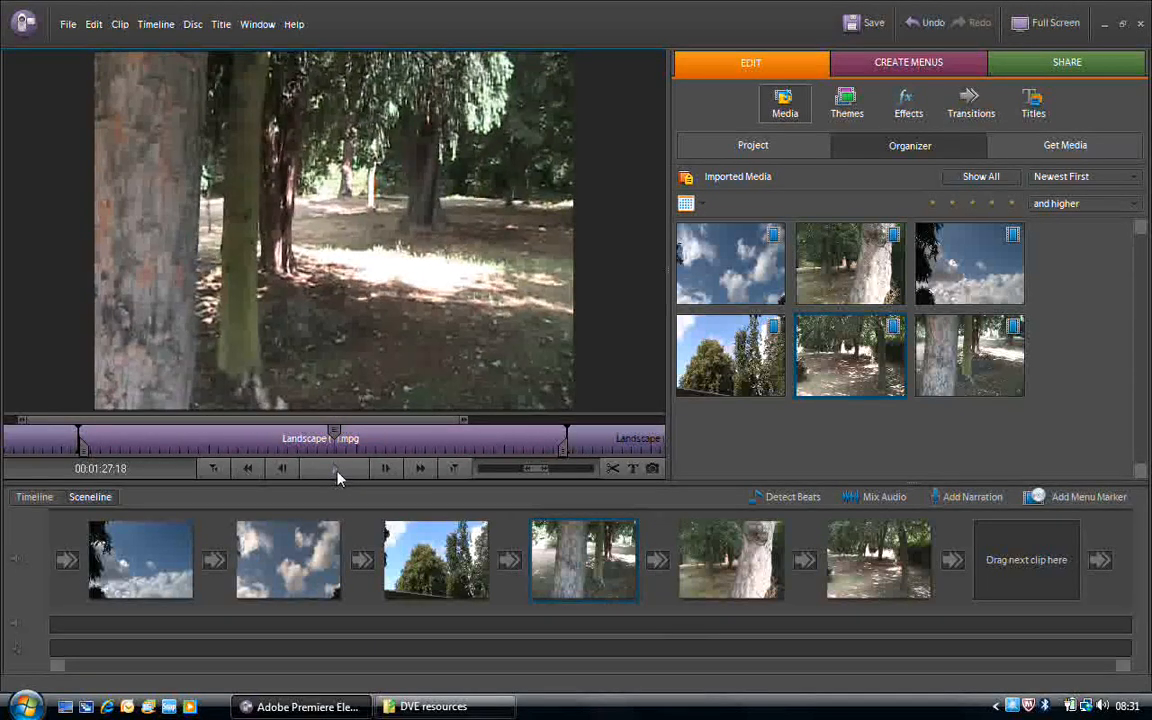
pyautogui.click(281, 470)
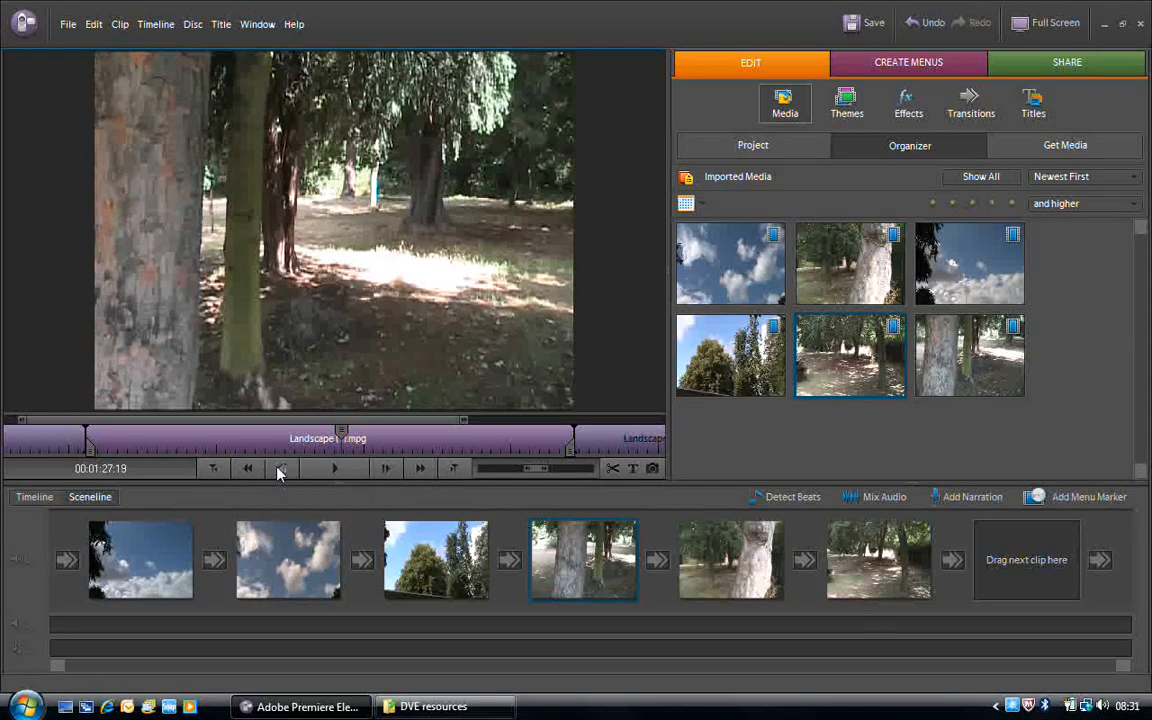
pyautogui.click(281, 470)
pyautogui.click(281, 470)
pyautogui.click(281, 470)
pyautogui.click(281, 470)
pyautogui.click(281, 470)
pyautogui.click(281, 470)
pyautogui.click(281, 470)
pyautogui.click(281, 470)
pyautogui.click(281, 470)
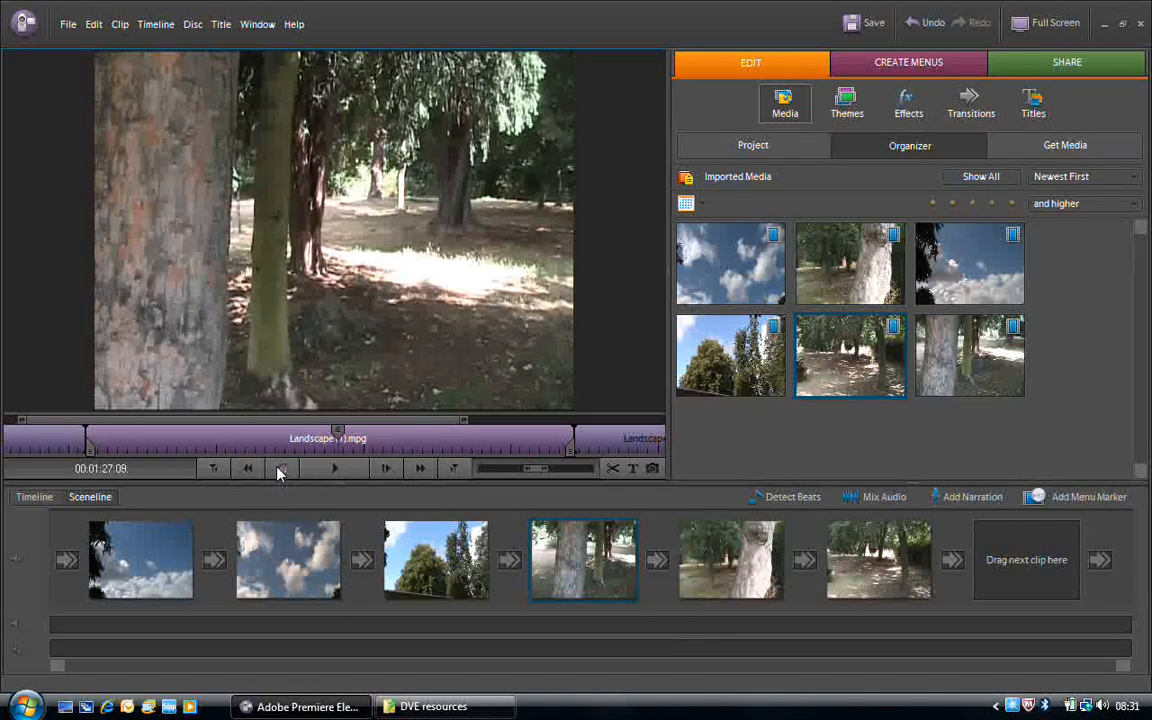
pyautogui.click(281, 470)
pyautogui.click(281, 470)
pyautogui.click(281, 470)
pyautogui.click(281, 470)
pyautogui.click(281, 470)
pyautogui.click(281, 470)
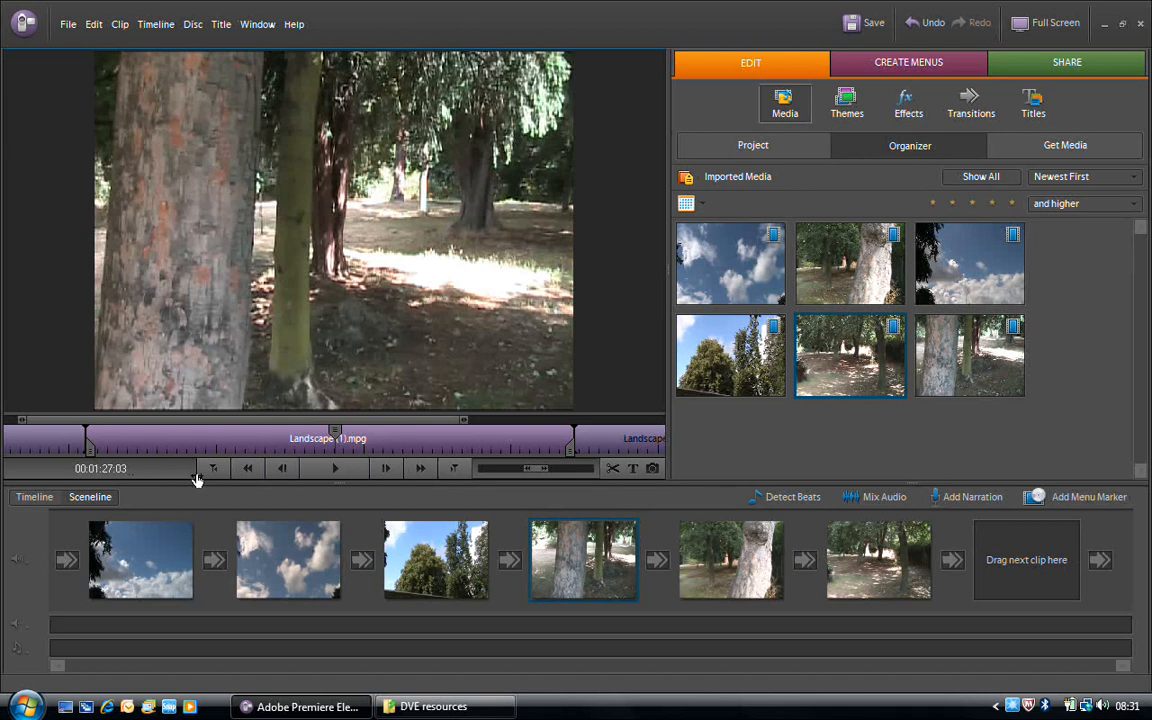
pyautogui.click(278, 472)
pyautogui.click(278, 472)
pyautogui.click(278, 472)
pyautogui.click(278, 472)
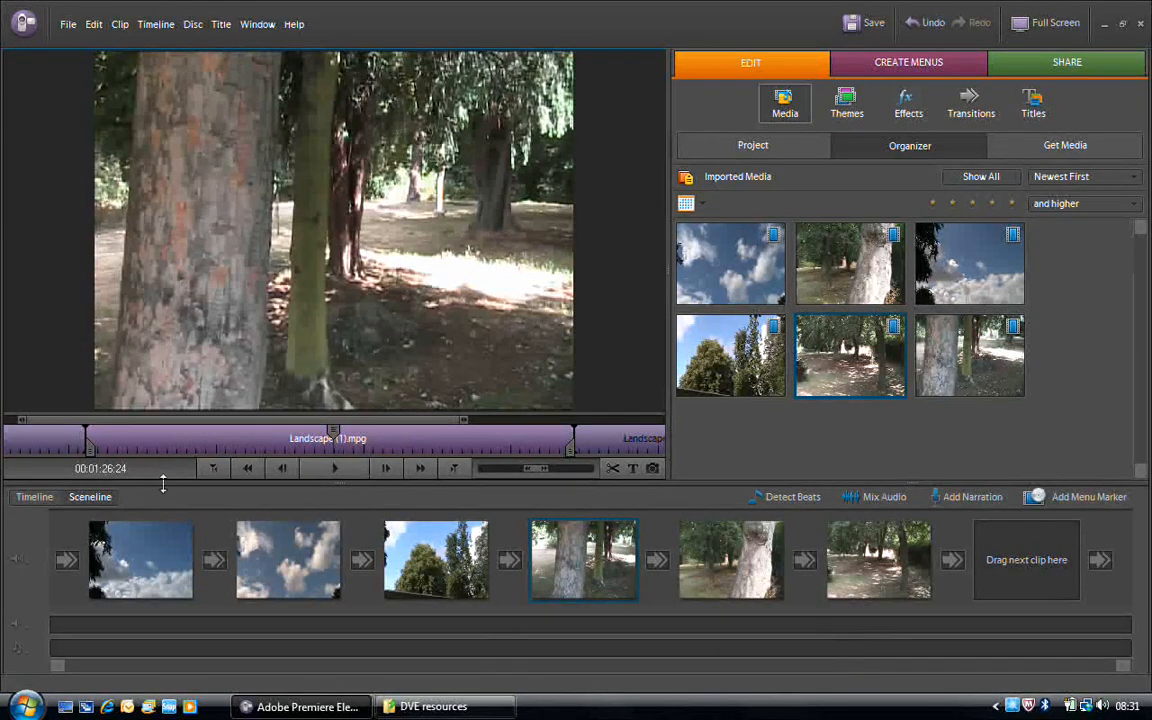
pyautogui.click(280, 470)
pyautogui.click(280, 470)
pyautogui.click(280, 470)
pyautogui.click(280, 470)
pyautogui.click(281, 472)
pyautogui.click(281, 472)
pyautogui.click(281, 472)
pyautogui.click(281, 472)
pyautogui.click(281, 472)
pyautogui.click(281, 472)
pyautogui.click(281, 472)
pyautogui.click(281, 472)
pyautogui.click(281, 472)
pyautogui.press('Left')
pyautogui.press('Left')
pyautogui.press('Left')
pyautogui.press('Left')
pyautogui.press('Left')
pyautogui.press('Left')
pyautogui.press('Left')
pyautogui.press('Left')
pyautogui.press('Left')
pyautogui.press('Left')
pyautogui.press('Left')
pyautogui.press('Left')
pyautogui.press('Left')
pyautogui.press('Left')
pyautogui.press('Left')
pyautogui.press('Left')
pyautogui.press('Left')
pyautogui.press('Left')
pyautogui.press('Left')
pyautogui.press('Left')
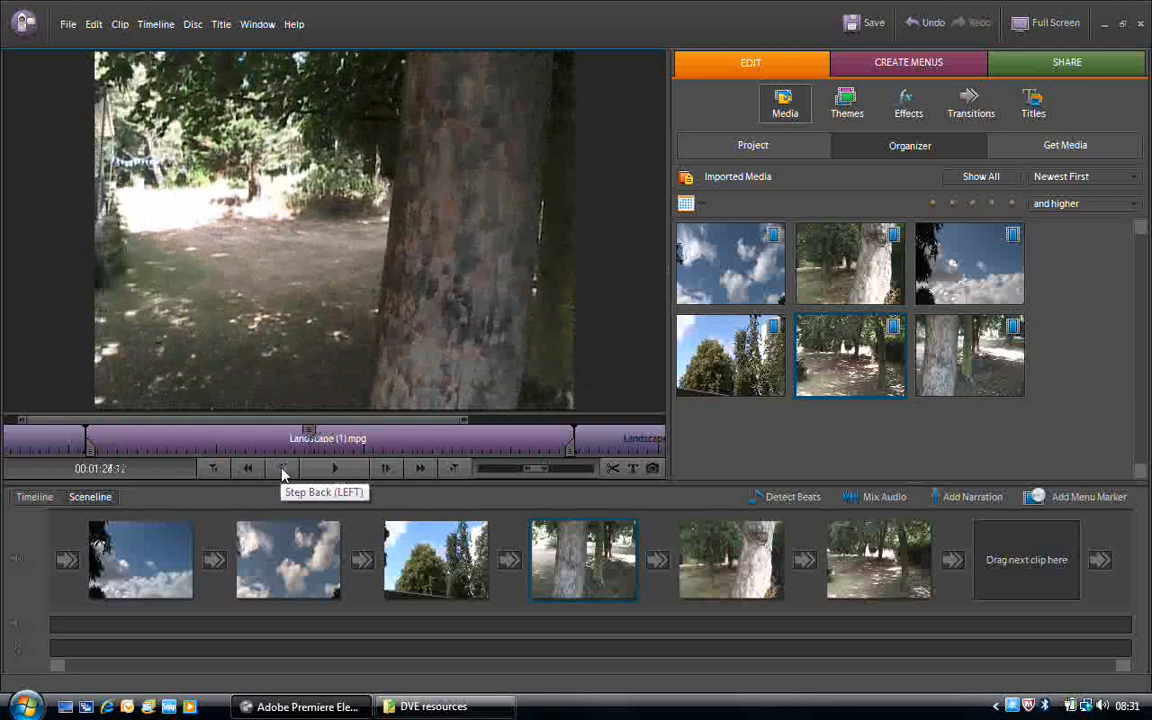
pyautogui.press('Left')
pyautogui.press('Left')
pyautogui.press('Left')
pyautogui.press('Left')
pyautogui.press('Left')
pyautogui.press('Left')
pyautogui.press('Left')
pyautogui.press('Left')
pyautogui.press('Left')
pyautogui.press('Left')
pyautogui.press('Left')
pyautogui.press('Left')
pyautogui.press('Left')
pyautogui.press('Left')
pyautogui.press('Left')
pyautogui.press('Left')
pyautogui.press('Left')
pyautogui.press('Left')
pyautogui.press('Left')
pyautogui.press('Left')
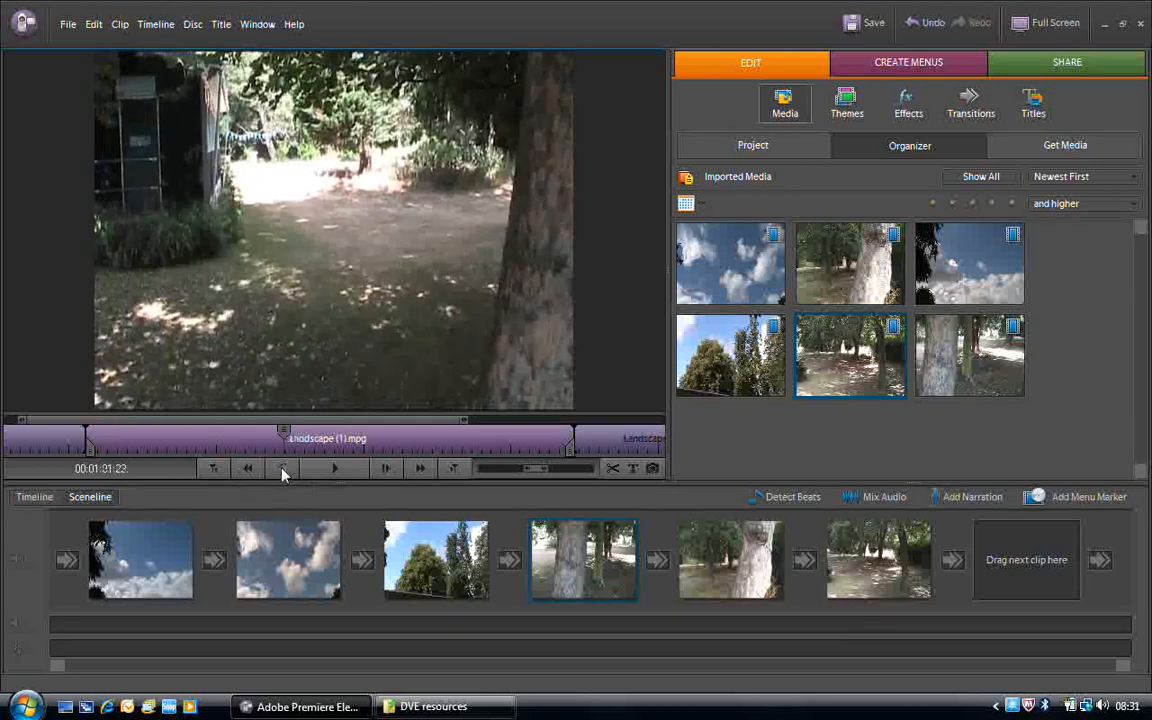
pyautogui.press('Left')
pyautogui.press('Left')
pyautogui.press('Left')
pyautogui.press('Left')
pyautogui.press('Left')
pyautogui.press('Left')
pyautogui.press('Left')
pyautogui.press('Left')
pyautogui.press('Left')
pyautogui.press('Left')
pyautogui.press('Left')
pyautogui.press('Left')
pyautogui.press('Left')
pyautogui.press('Left')
pyautogui.press('Left')
pyautogui.press('Left')
pyautogui.press('Left')
pyautogui.press('Left')
pyautogui.press('Left')
pyautogui.press('Left')
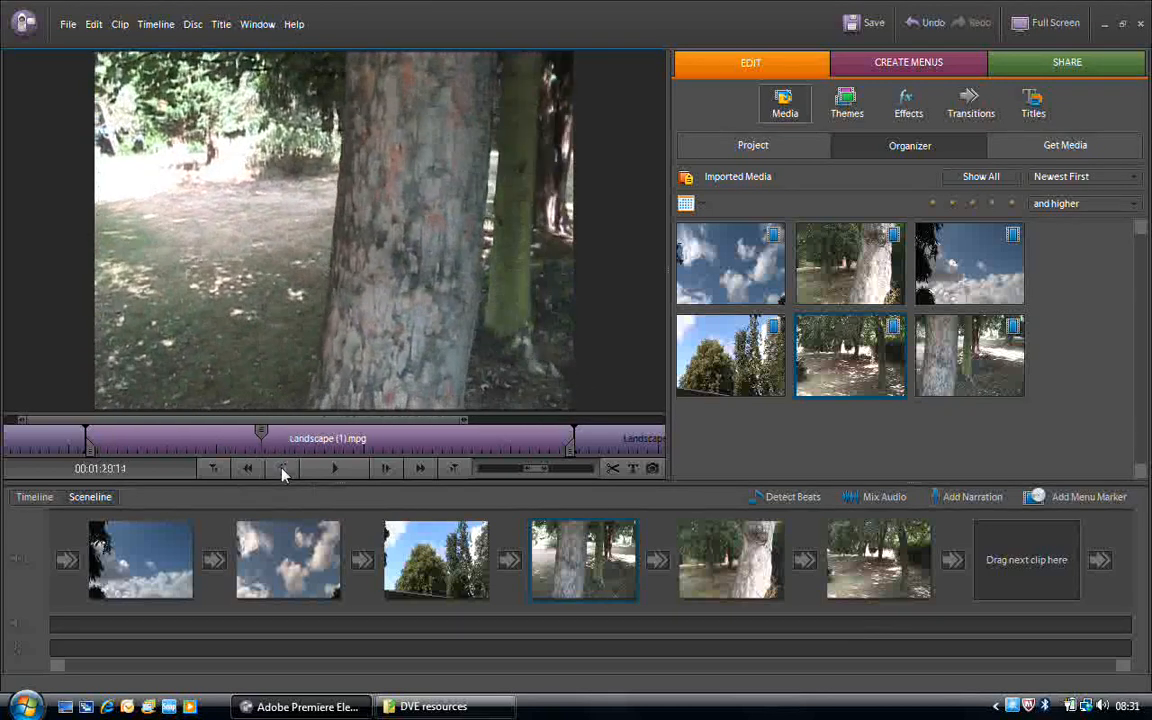
pyautogui.press('Left')
pyautogui.press('Left')
pyautogui.press('Left')
pyautogui.press('Left')
pyautogui.press('Left')
pyautogui.press('Left')
pyautogui.press('Left')
pyautogui.press('Left')
pyautogui.press('Left')
pyautogui.press('Left')
pyautogui.press('Left')
pyautogui.press('Left')
pyautogui.press('Left')
pyautogui.press('Left')
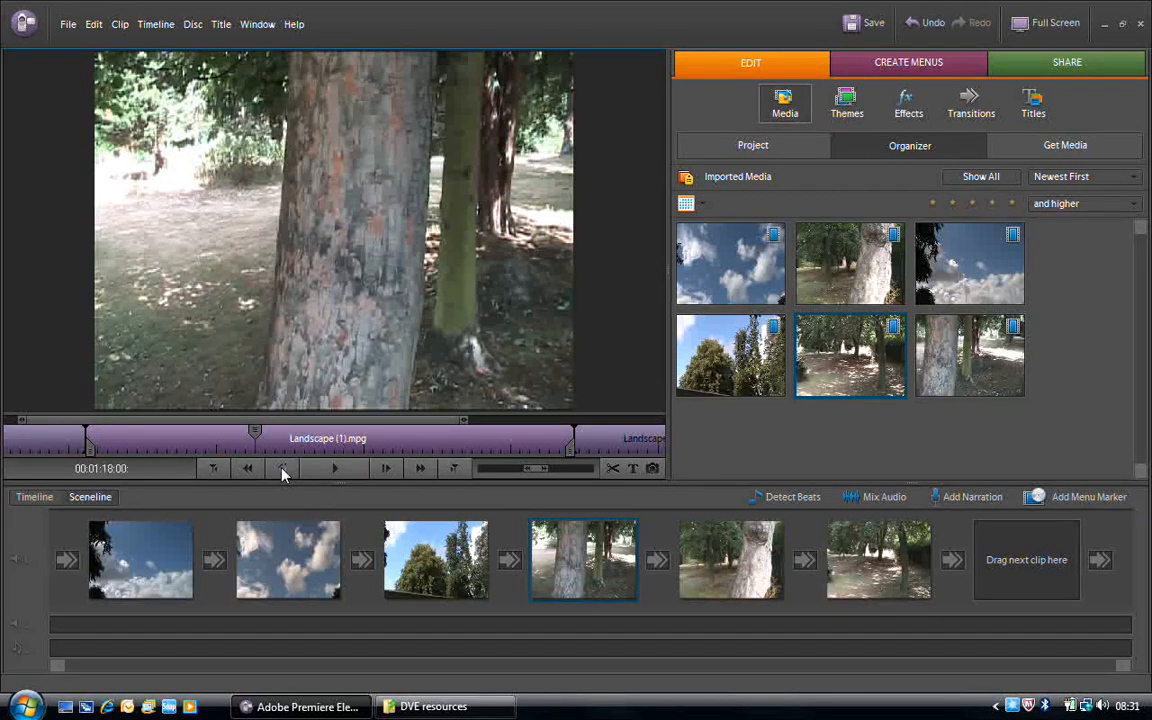
pyautogui.press('Right')
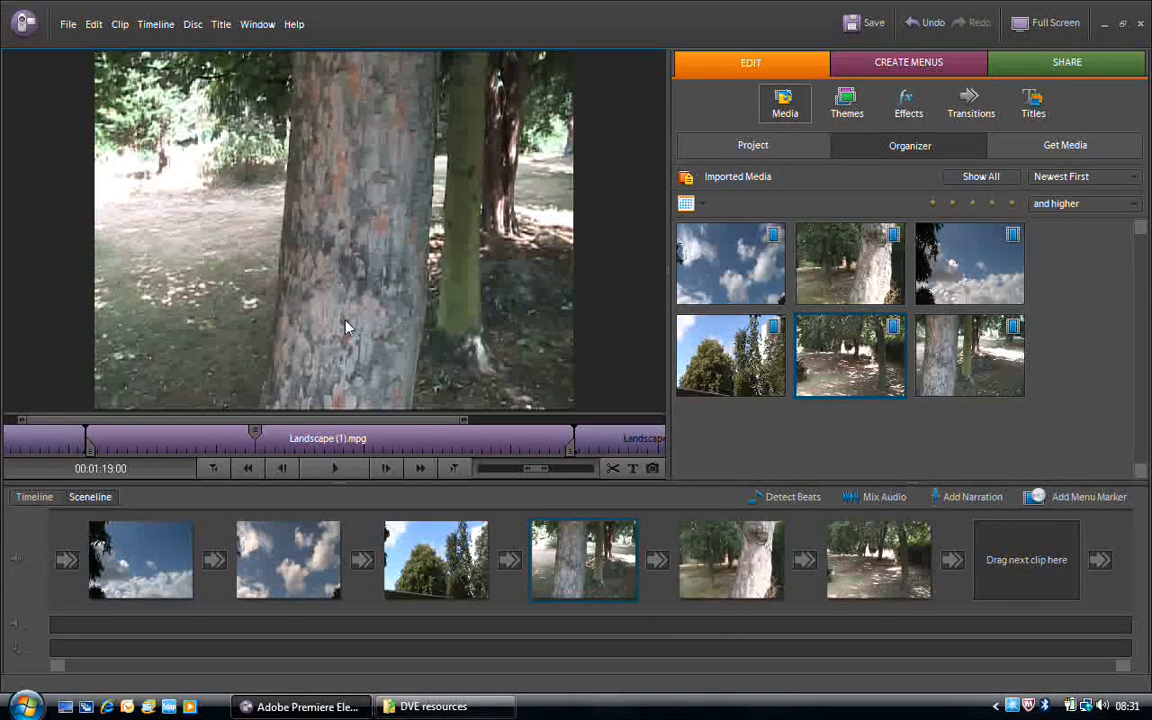
pyautogui.click(615, 474)
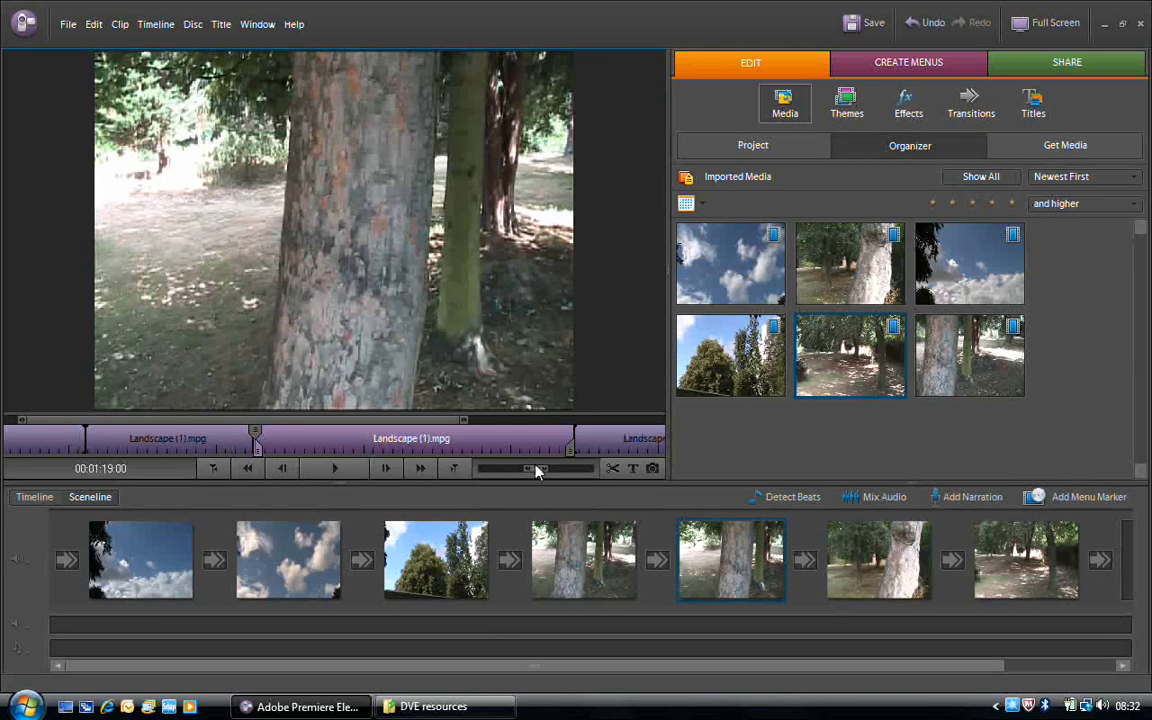
# - Split the second part of the tree clip at 00:01:25:15 and delete the section between the two cuts from the Sceneline
pyautogui.moveTo(537, 474)
pyautogui.mouseDown()
pyautogui.moveTo(561, 473)
pyautogui.moveTo(520, 472)
pyautogui.moveTo(586, 472)
pyautogui.moveTo(497, 472)
pyautogui.moveTo(556, 475)
pyautogui.moveTo(531, 471)
pyautogui.mouseUp()
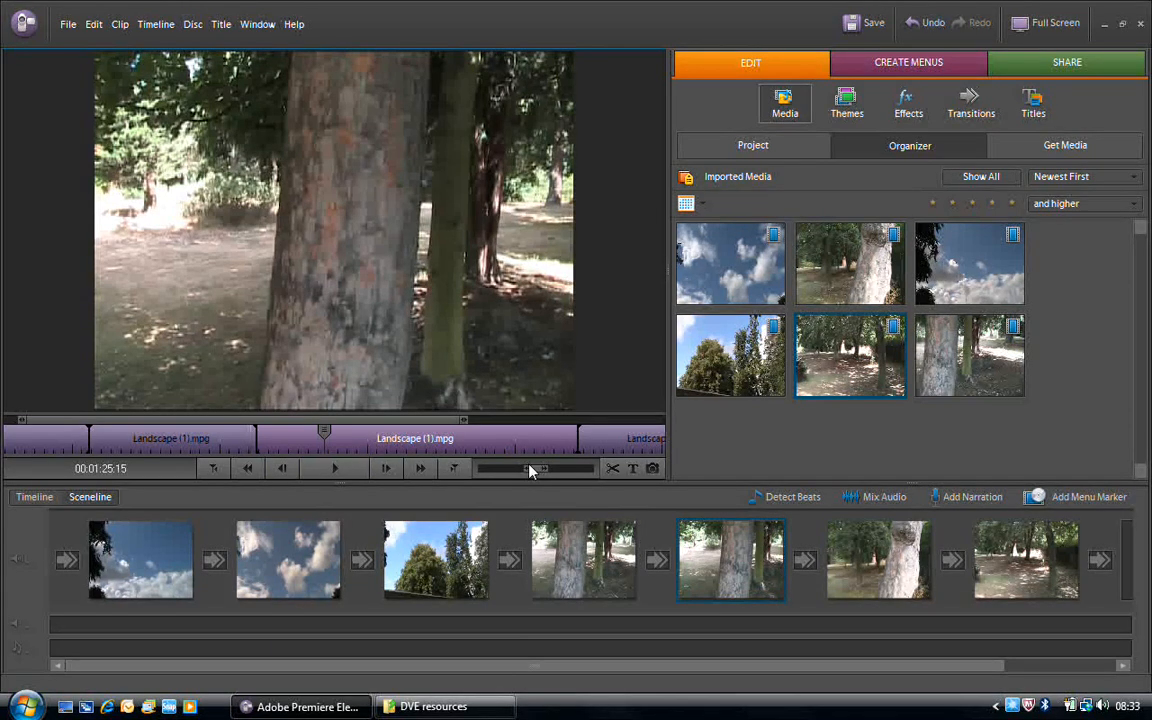
pyautogui.click(614, 469)
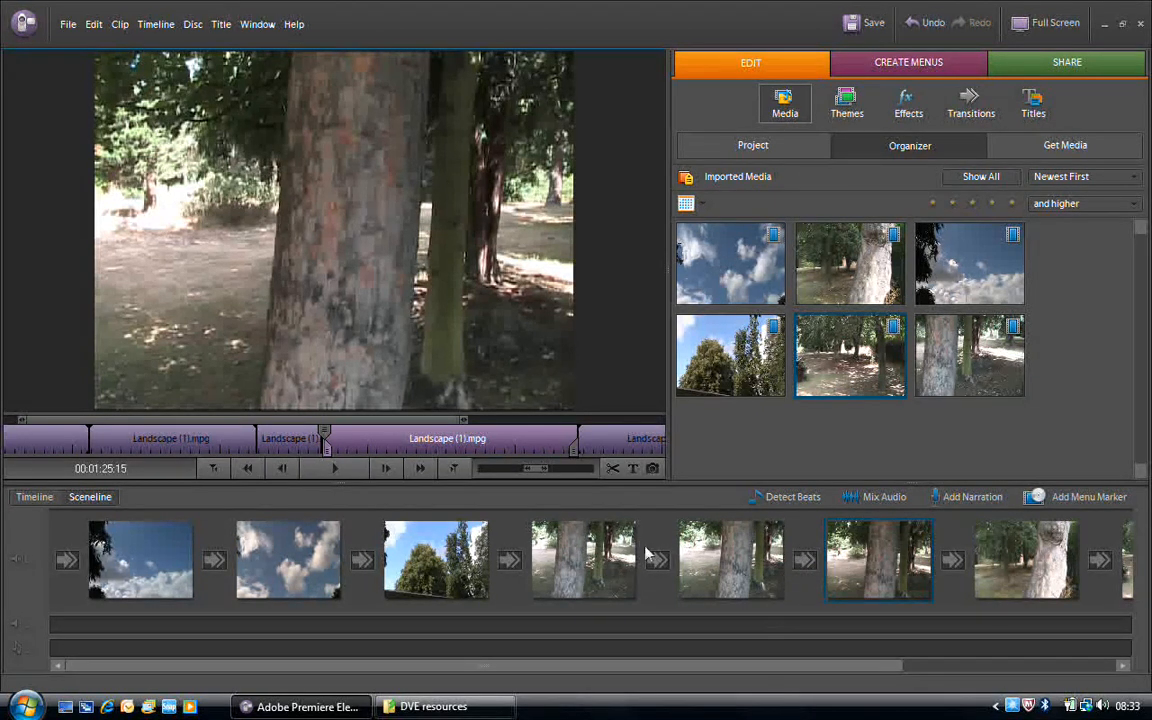
pyautogui.click(742, 569)
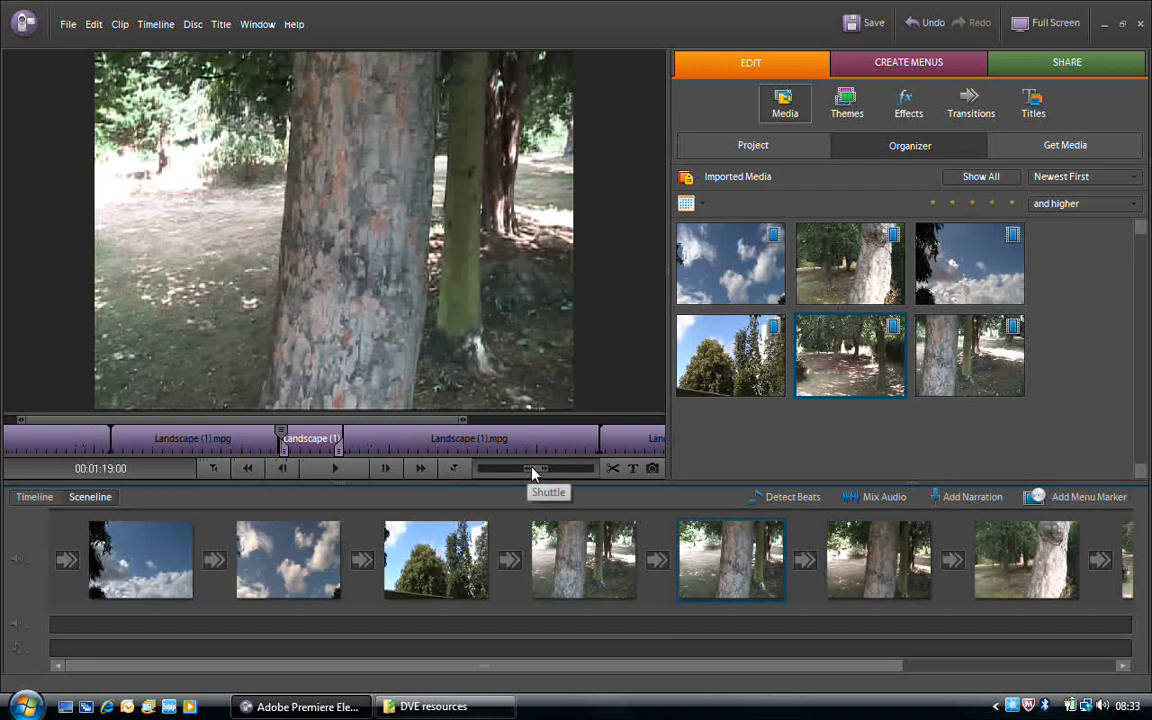
pyautogui.moveTo(535, 470)
pyautogui.mouseDown()
pyautogui.moveTo(570, 471)
pyautogui.moveTo(498, 471)
pyautogui.moveTo(537, 470)
pyautogui.mouseUp()
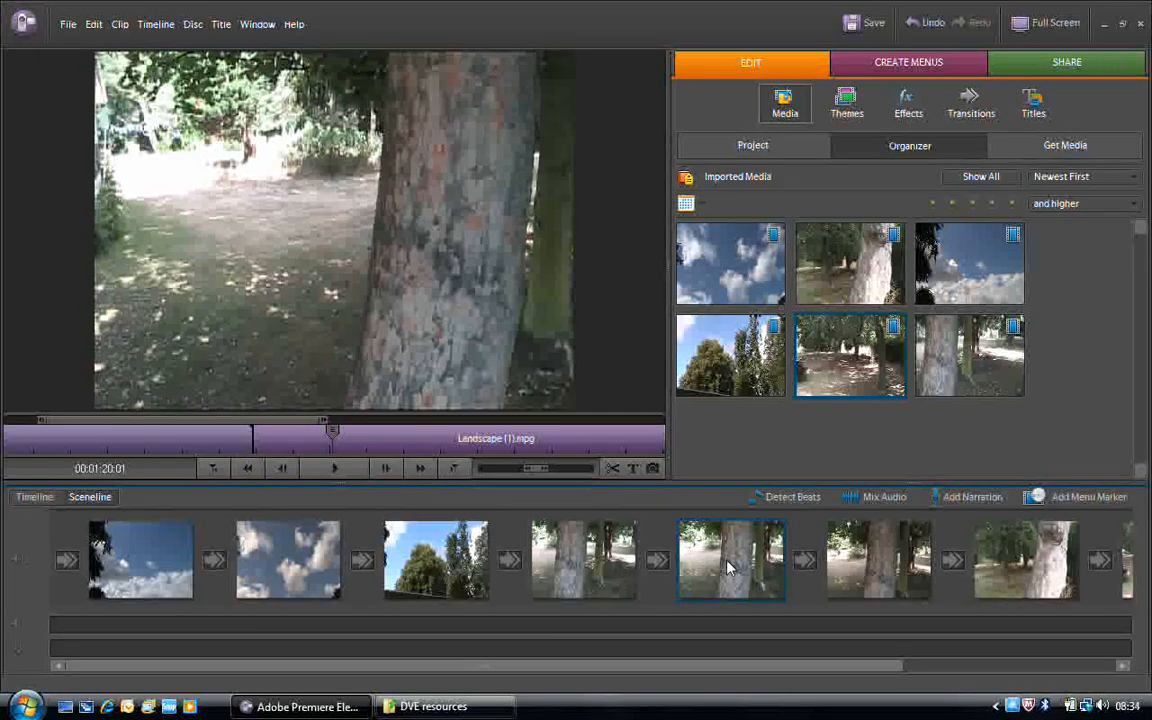
pyautogui.press('Delete')
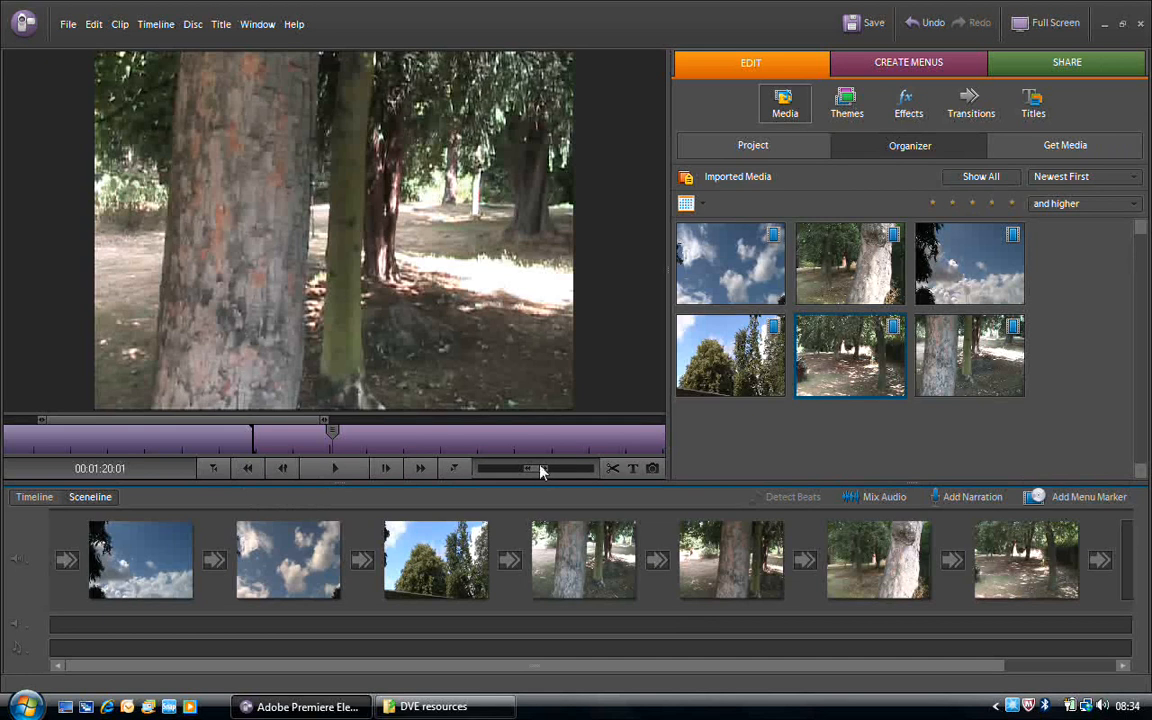
# - Step through the footage frame by frame around the join between the two remaining tree clips to examine the cut
pyautogui.moveTo(540, 471)
pyautogui.mouseDown()
pyautogui.moveTo(530, 471)
pyautogui.moveTo(566, 471)
pyautogui.moveTo(487, 473)
pyautogui.moveTo(526, 476)
pyautogui.mouseUp()
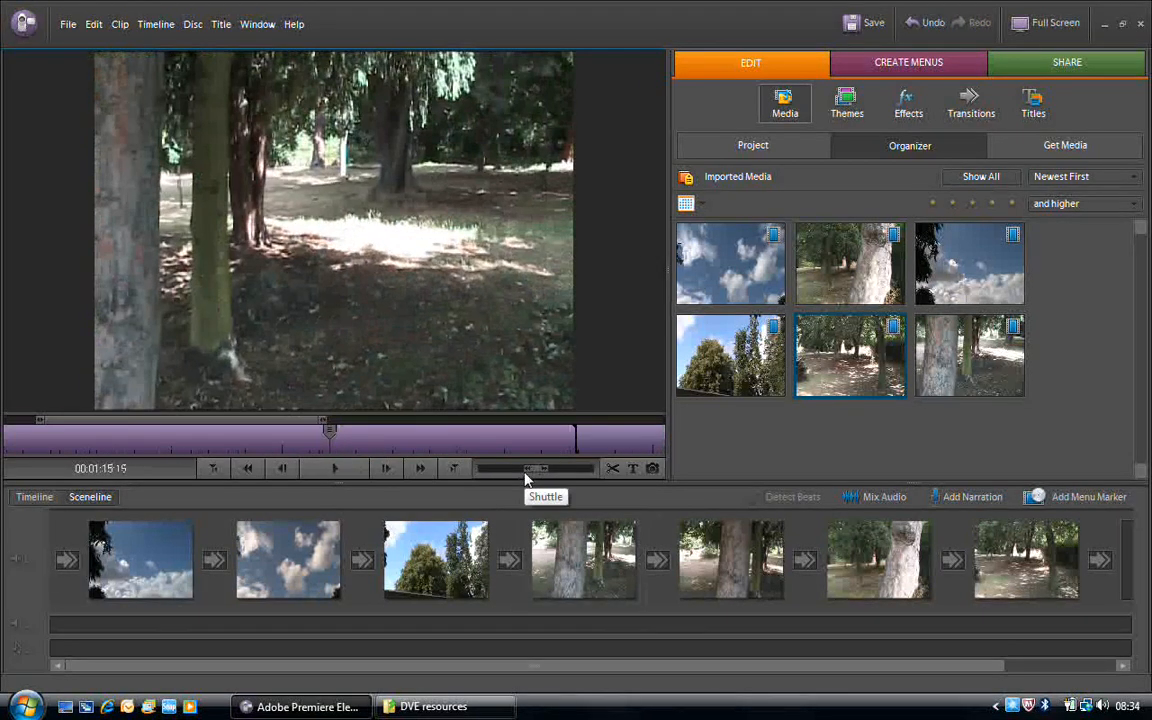
pyautogui.press('Right')
pyautogui.press('Right')
pyautogui.press('Right')
pyautogui.press('Right')
pyautogui.press('Right')
pyautogui.press('Right')
pyautogui.press('Right')
pyautogui.press('Right')
pyautogui.press('Right')
pyautogui.press('Right')
pyautogui.press('Right')
pyautogui.press('Right')
pyautogui.press('Right')
pyautogui.press('Right')
pyautogui.press('Right')
pyautogui.press('Right')
pyautogui.press('Right')
pyautogui.press('Right')
pyautogui.press('Right')
pyautogui.press('Right')
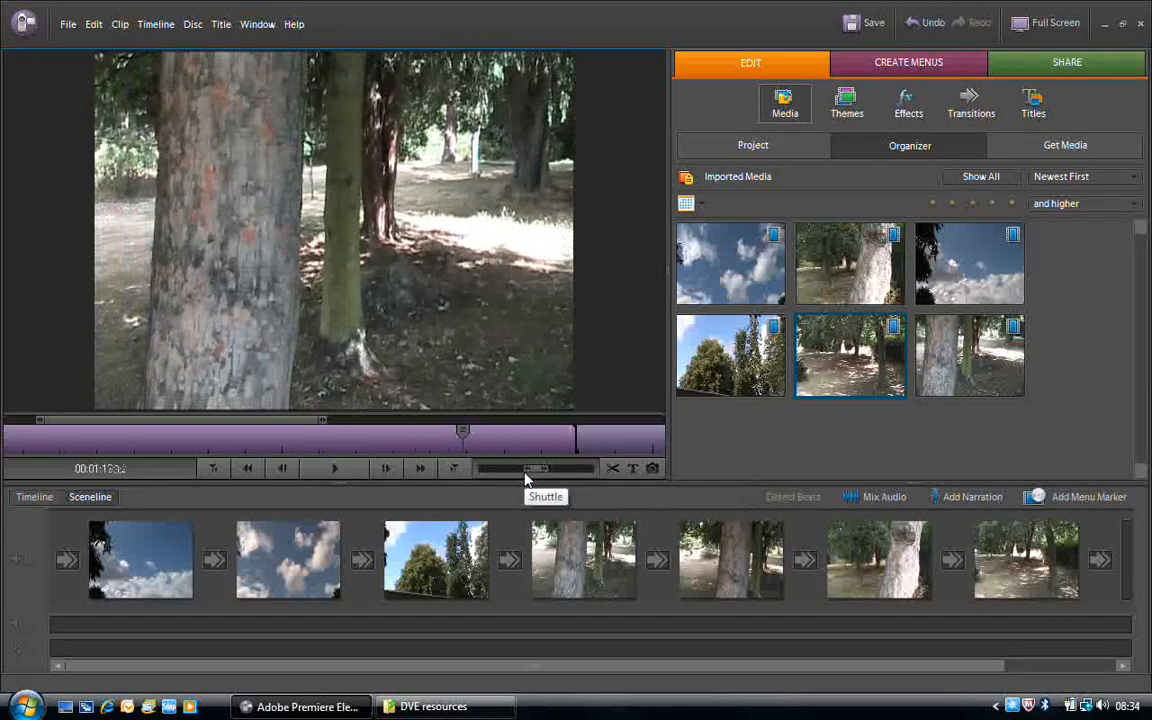
pyautogui.press('Right')
pyautogui.press('Right')
pyautogui.press('Right')
pyautogui.press('Right')
pyautogui.press('Right')
pyautogui.press('Right')
pyautogui.press('Right')
pyautogui.press('Right')
pyautogui.press('Right')
pyautogui.press('Right')
pyautogui.press('Right')
pyautogui.press('Right')
pyautogui.press('Right')
pyautogui.press('Right')
pyautogui.press('Right')
pyautogui.press('Right')
pyautogui.press('Right')
pyautogui.press('Right')
pyautogui.press('Right')
pyautogui.press('Right')
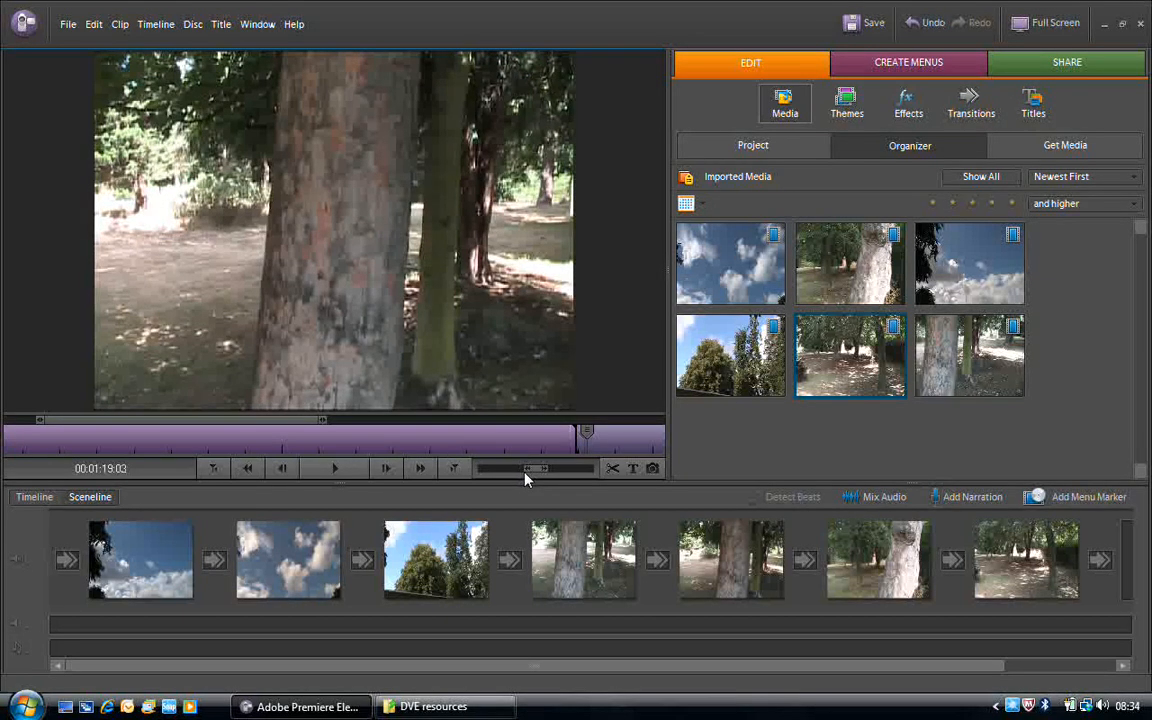
pyautogui.press('Left')
pyautogui.press('Left')
pyautogui.press('Left')
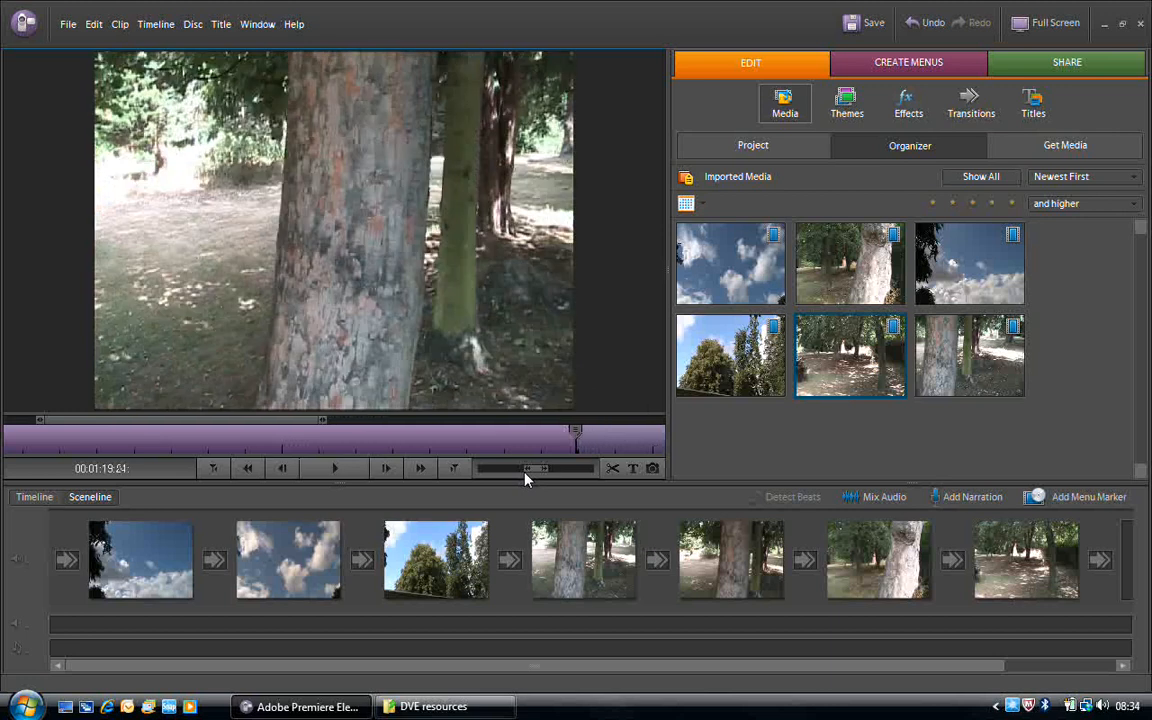
# - Move forward a few frames and back to 00:01:18:21 to examine the end of the first tree clip before the join
pyautogui.press('Right')
pyautogui.press('Right')
pyautogui.press('Right')
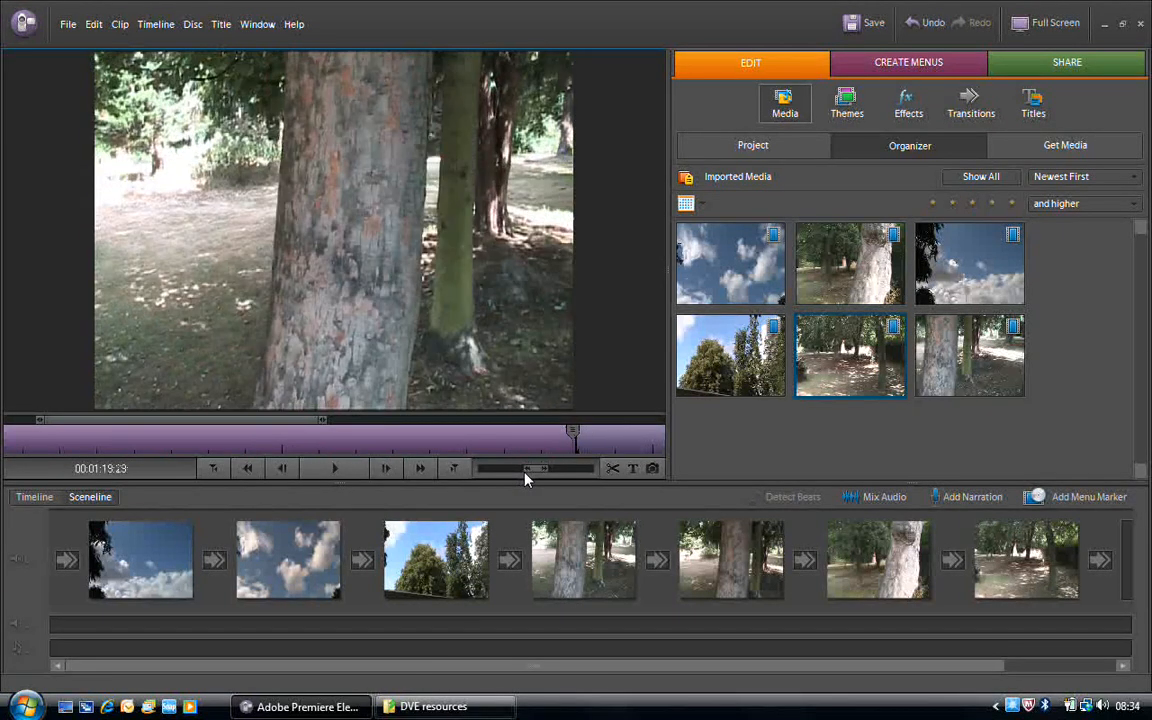
pyautogui.press('Left')
pyautogui.press('Left')
pyautogui.press('Left')
pyautogui.press('Left')
pyautogui.press('Left')
pyautogui.press('Left')
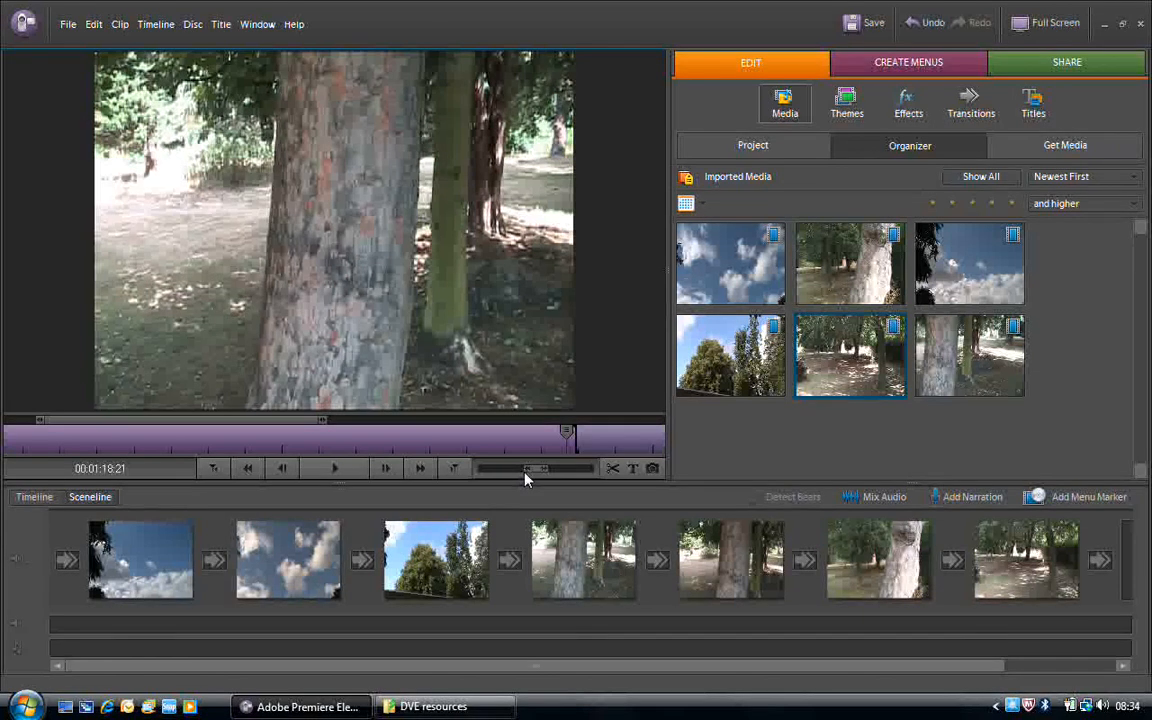